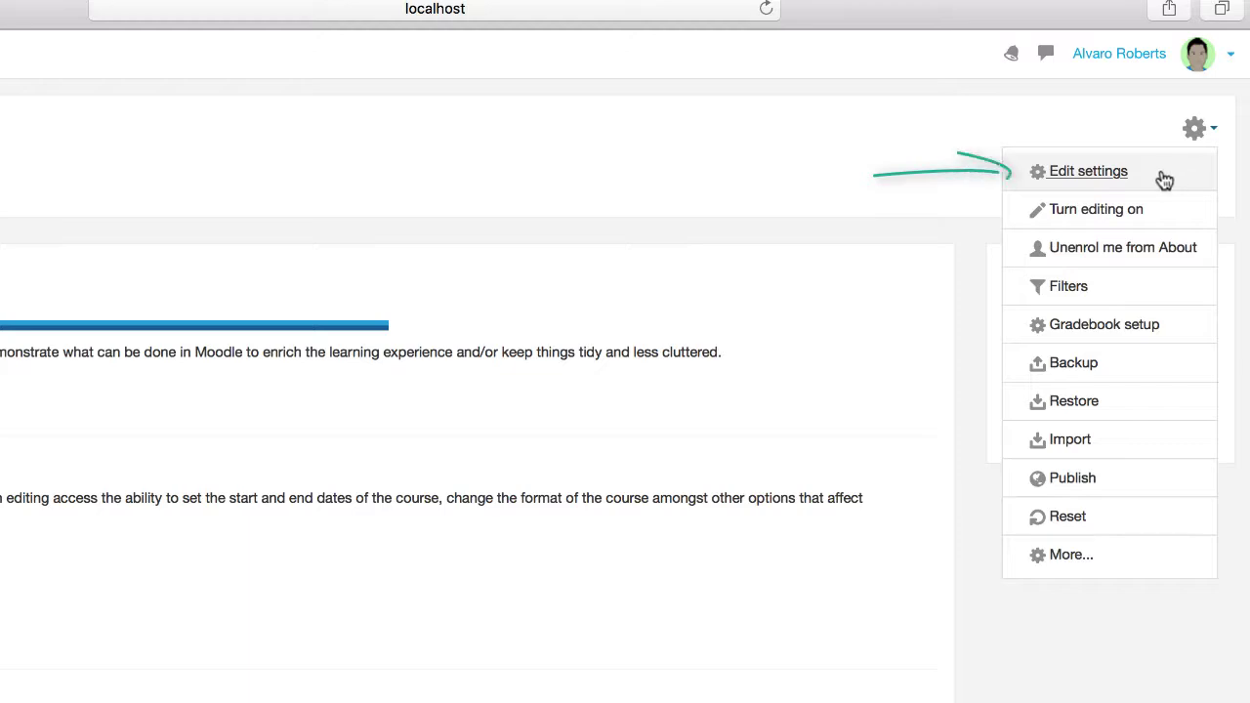
# Step: Open the Topics Format Course settings, examine the available course formats, and cancel without changing anything
pyautogui.click(1088, 173)
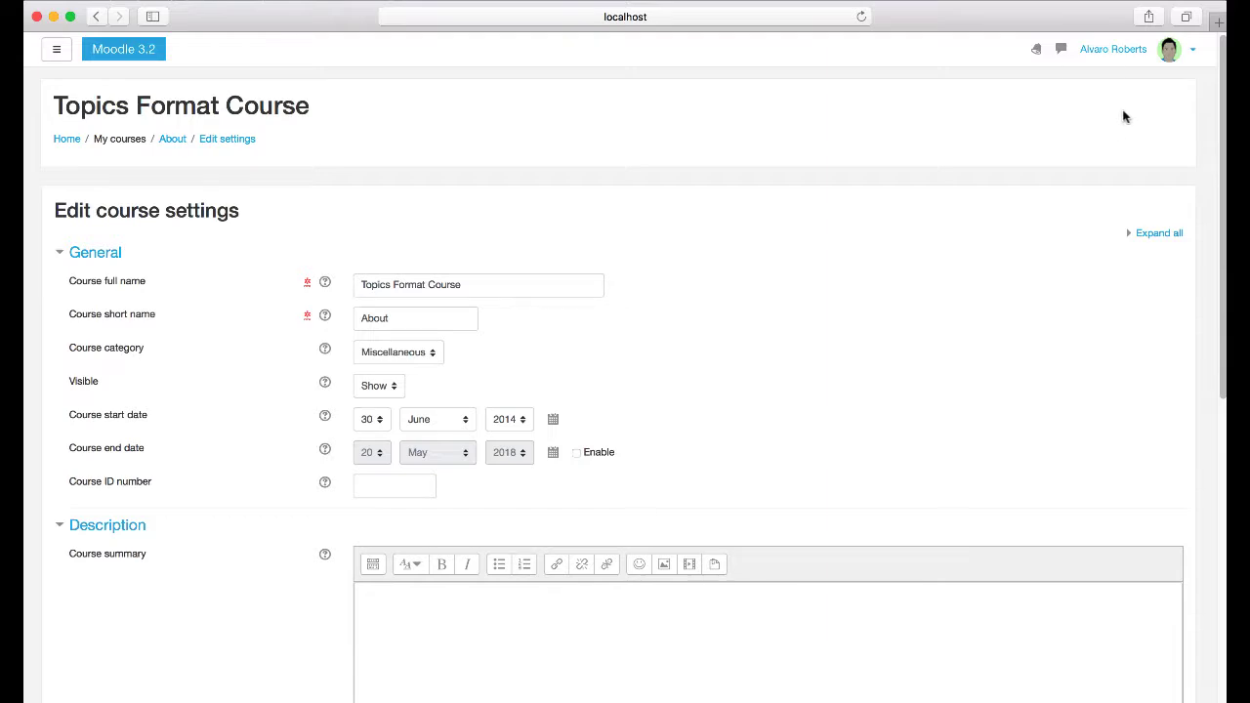
pyautogui.moveTo(1223, 78); pyautogui.dragTo(1222, 376)
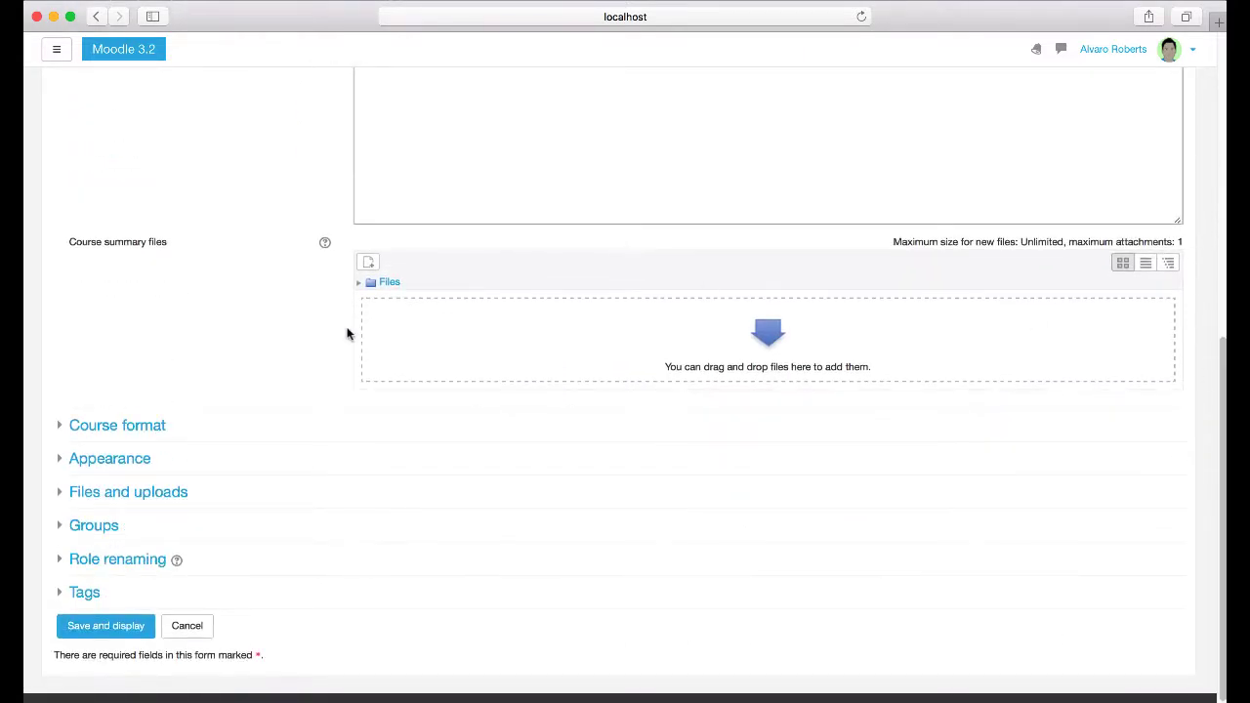
pyautogui.click(134, 430)
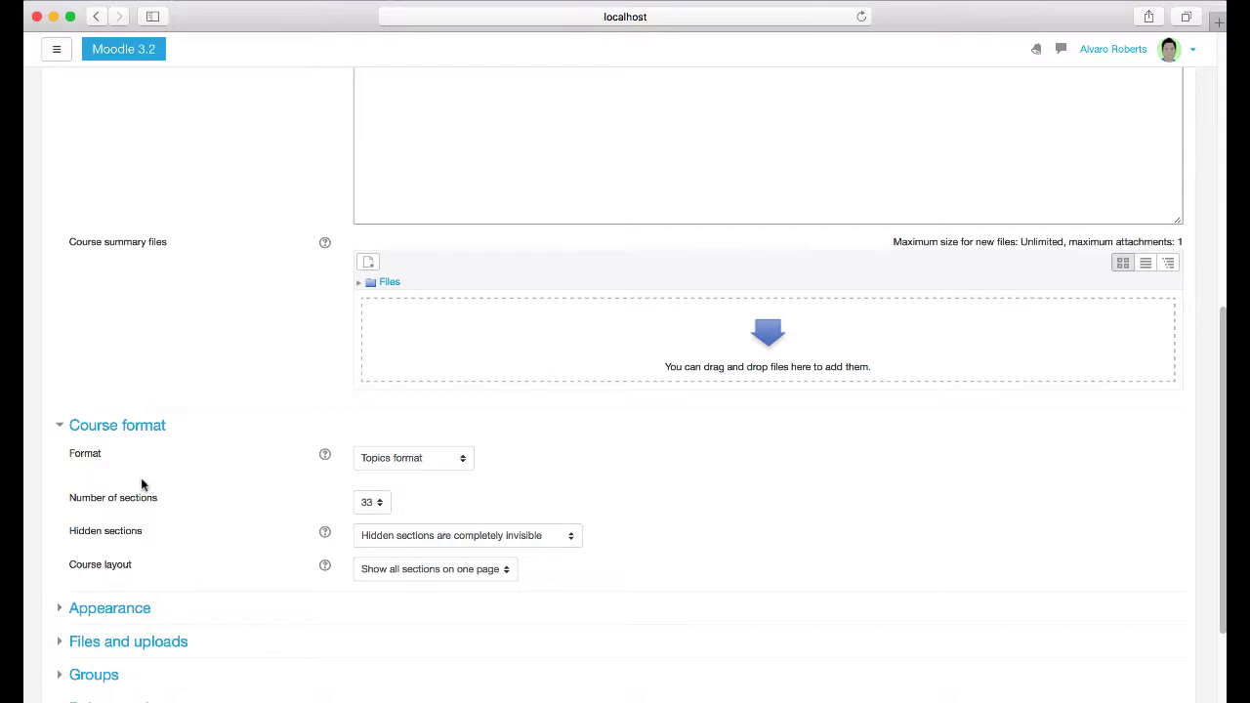
pyautogui.click(414, 460)
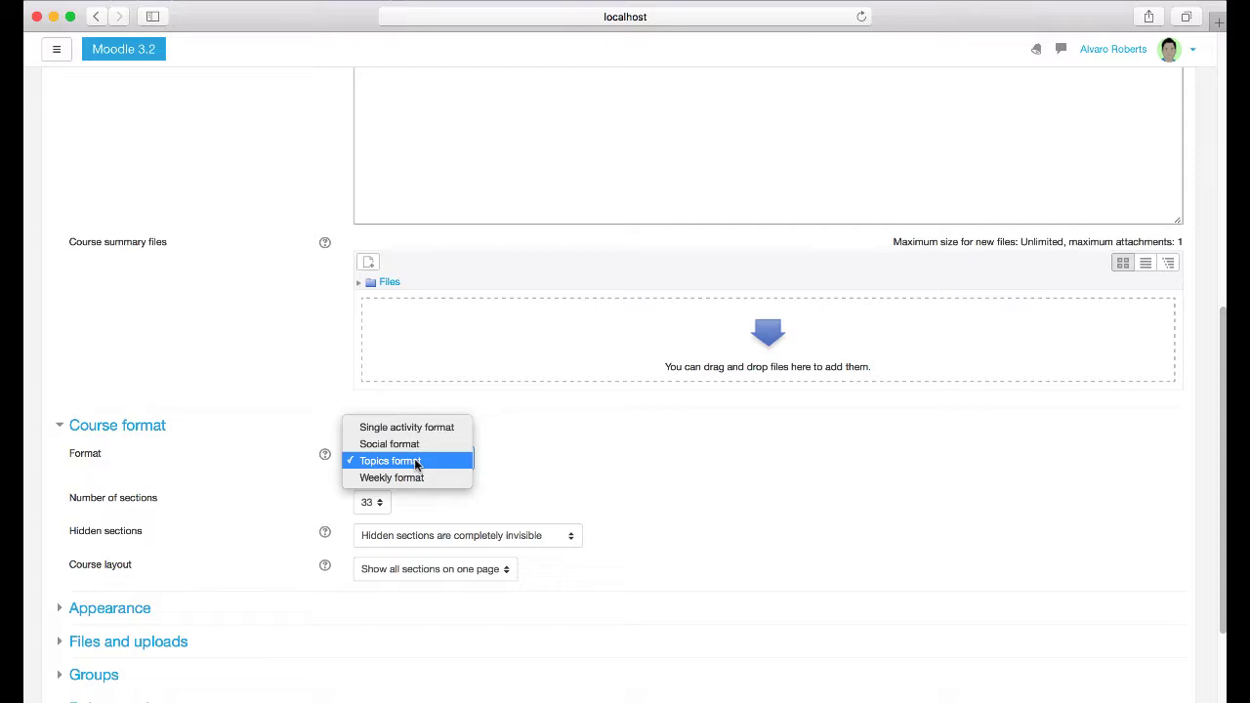
pyautogui.click(534, 453)
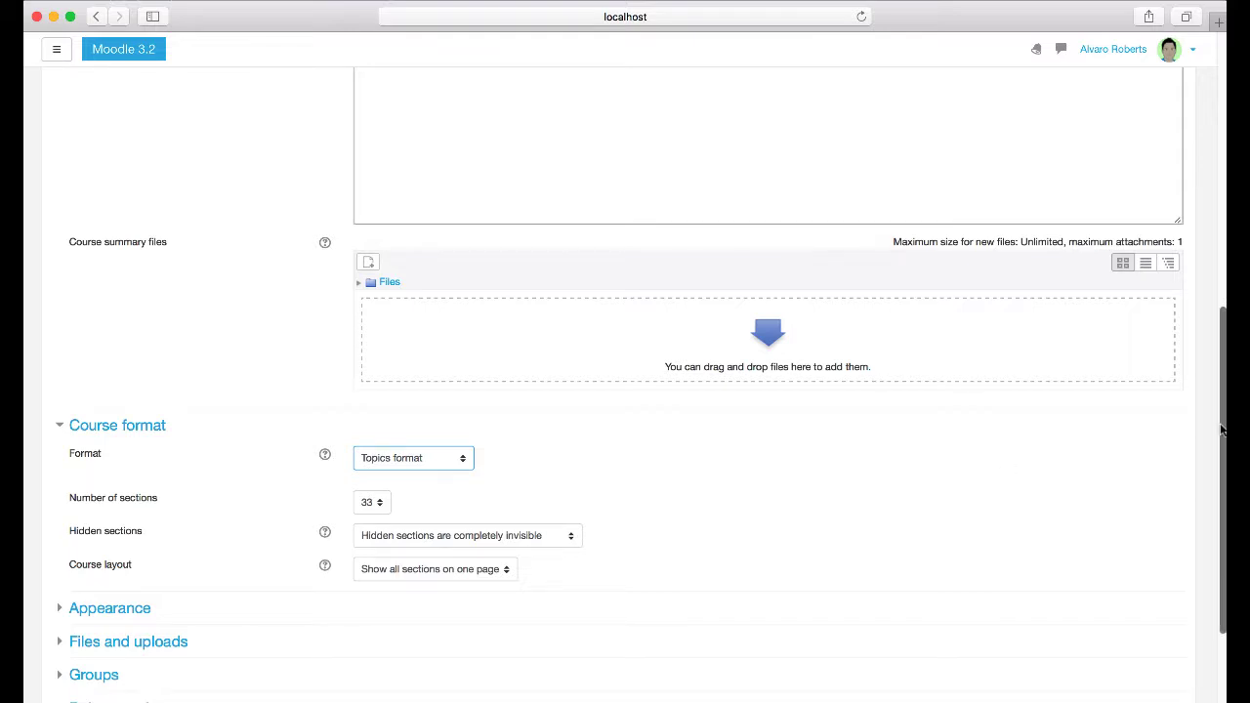
pyautogui.scroll(-4, 1223, 430)
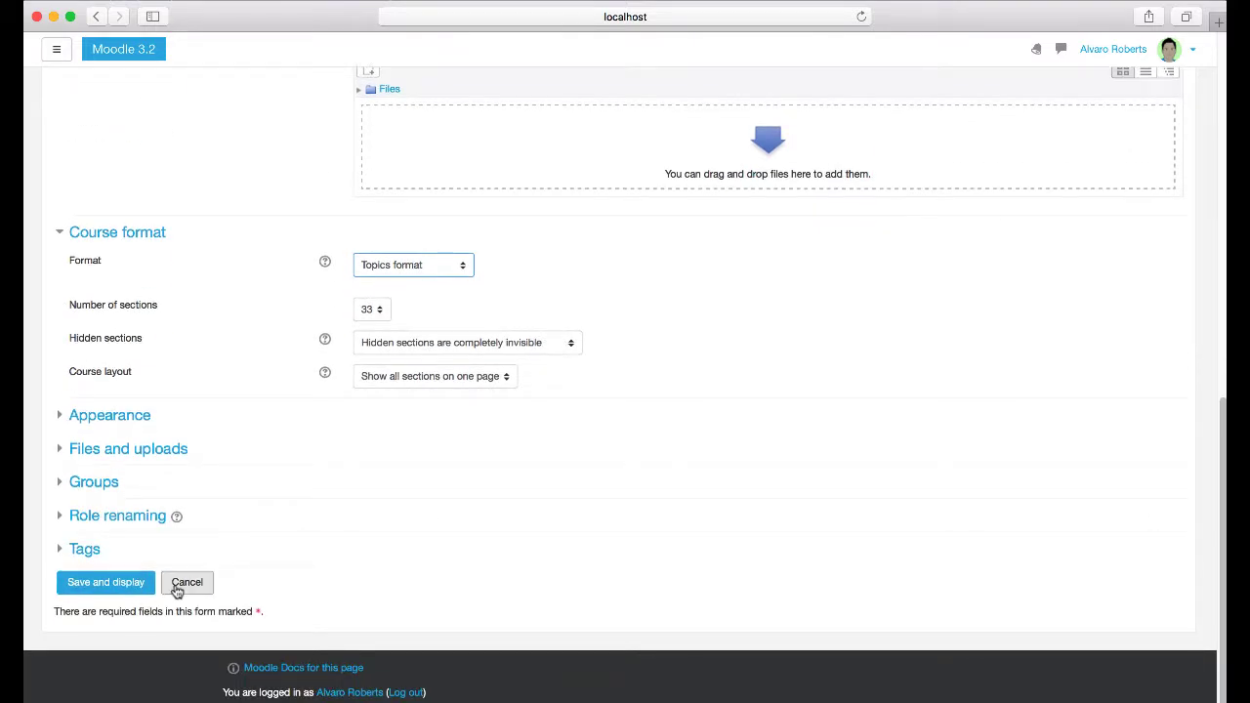
pyautogui.click(173, 587)
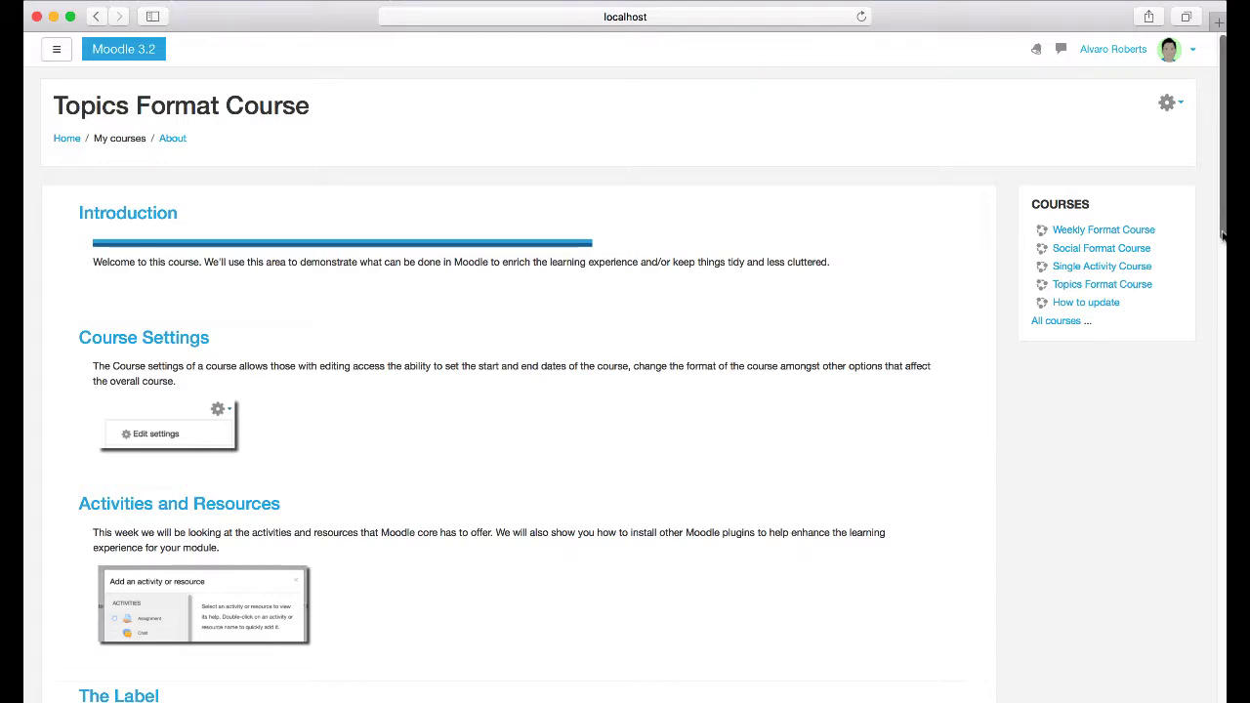
# Step: Look through the sections of the Topics Format Course page, from the Introduction down to Topic 33
pyautogui.moveTo(1220, 235); pyautogui.dragTo(1221, 251)
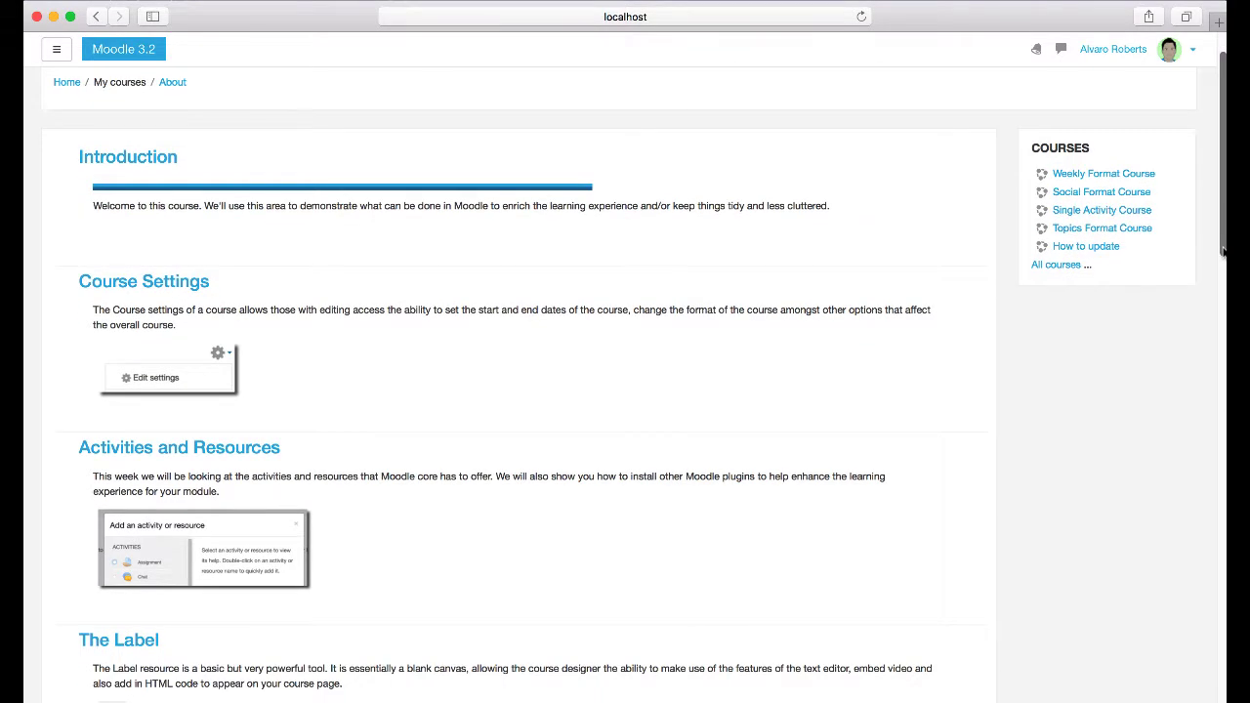
pyautogui.moveTo(1222, 251); pyautogui.dragTo(1221, 314)
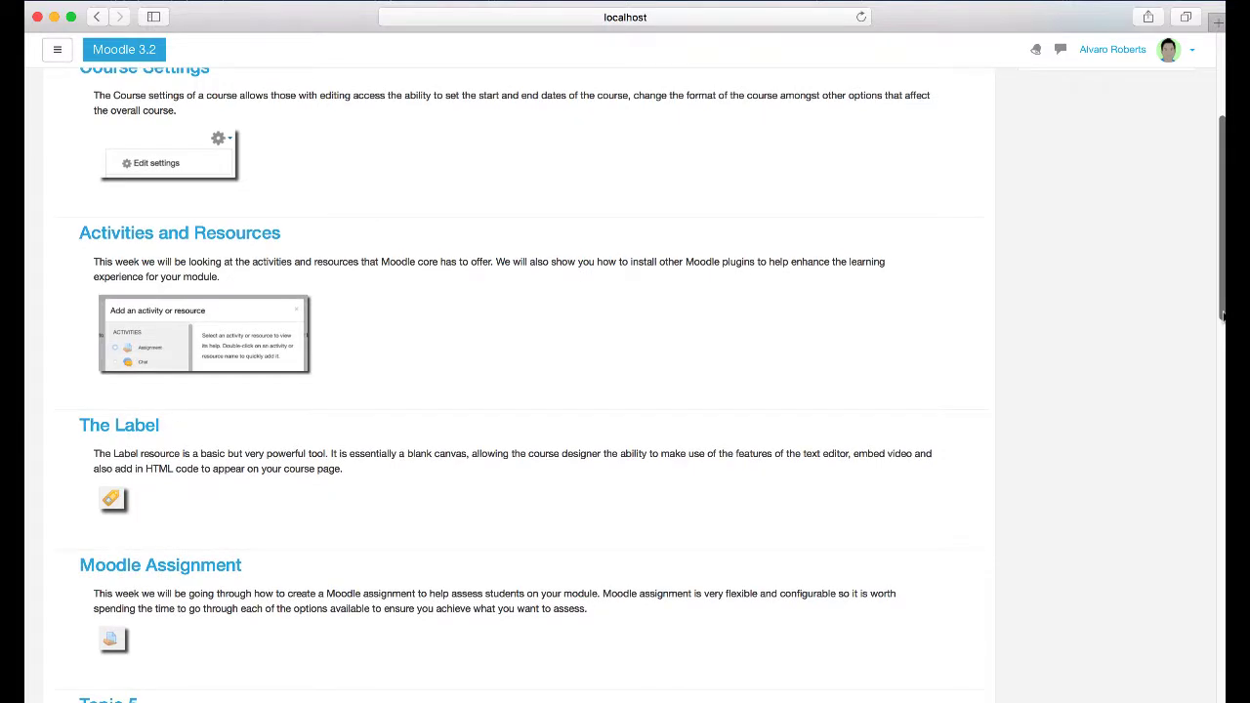
pyautogui.moveTo(1221, 314); pyautogui.dragTo(1221, 440)
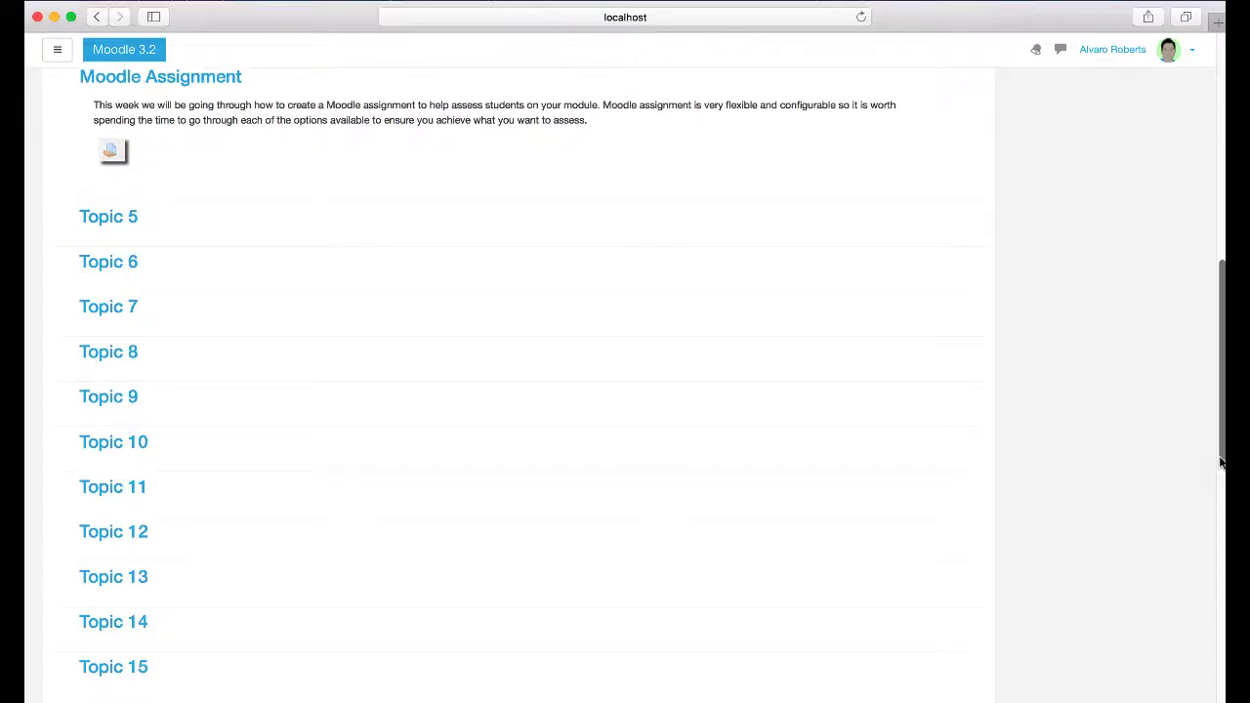
pyautogui.moveTo(1220, 466); pyautogui.dragTo(1221, 685)
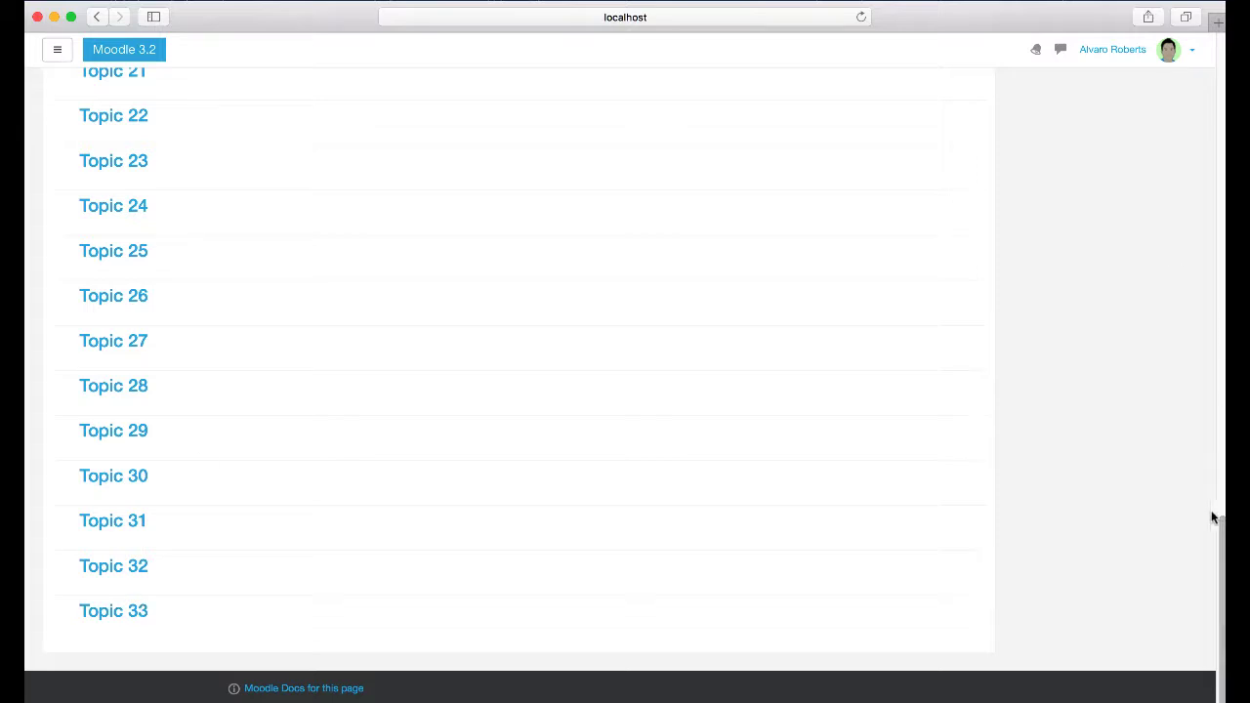
pyautogui.moveTo(1221, 521); pyautogui.dragTo(1222, 201)
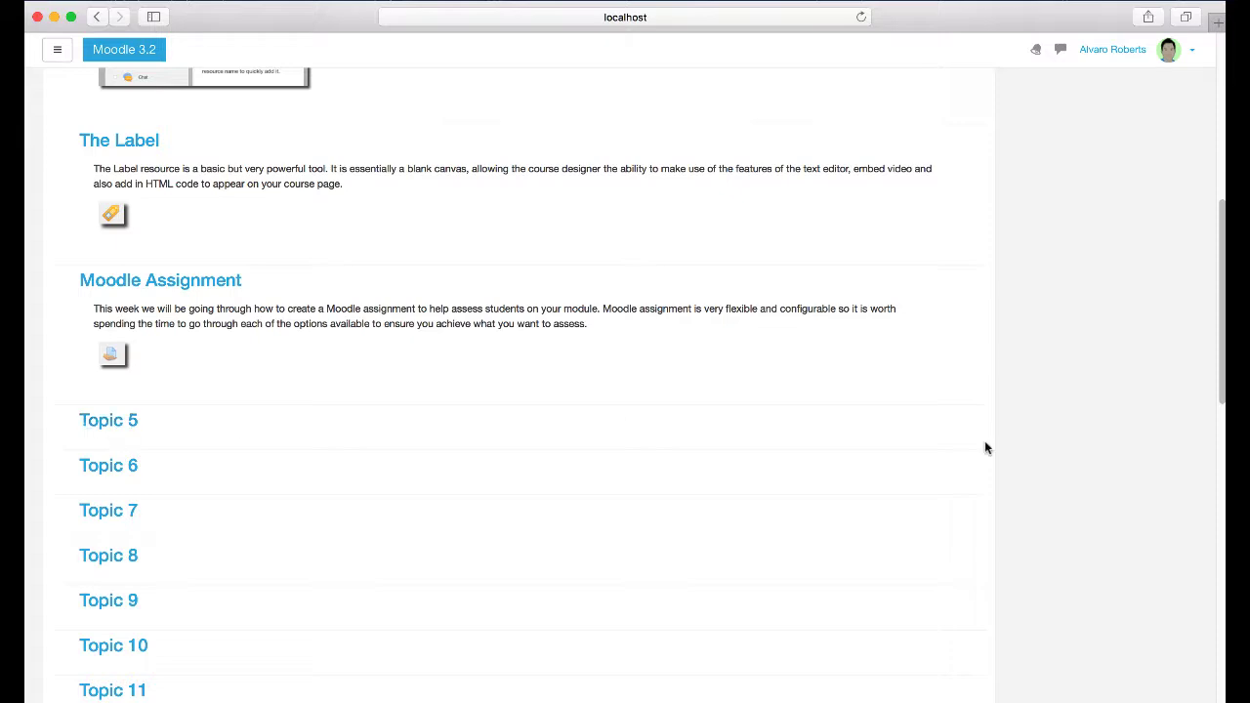
pyautogui.moveTo(1222, 231); pyautogui.dragTo(1222, 357)
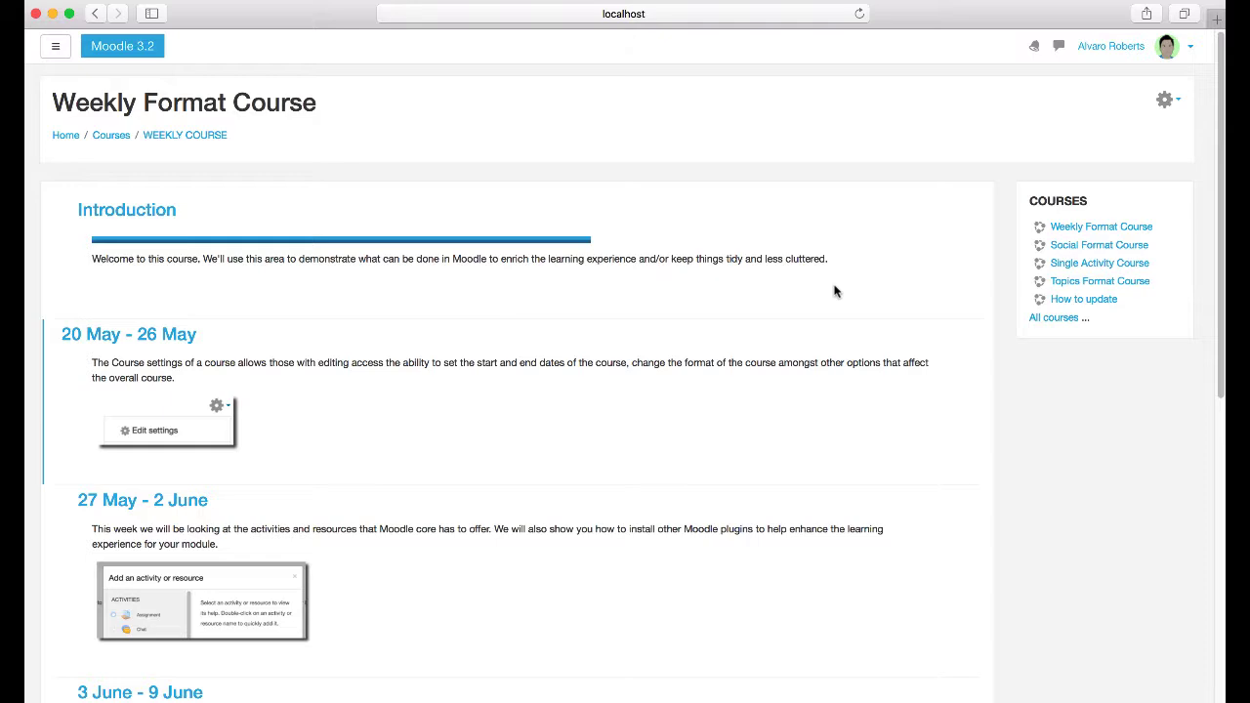
# Step: Review the start and end dates in the Weekly Format Course settings, and save and display the course
pyautogui.scroll(-3, 835, 291)
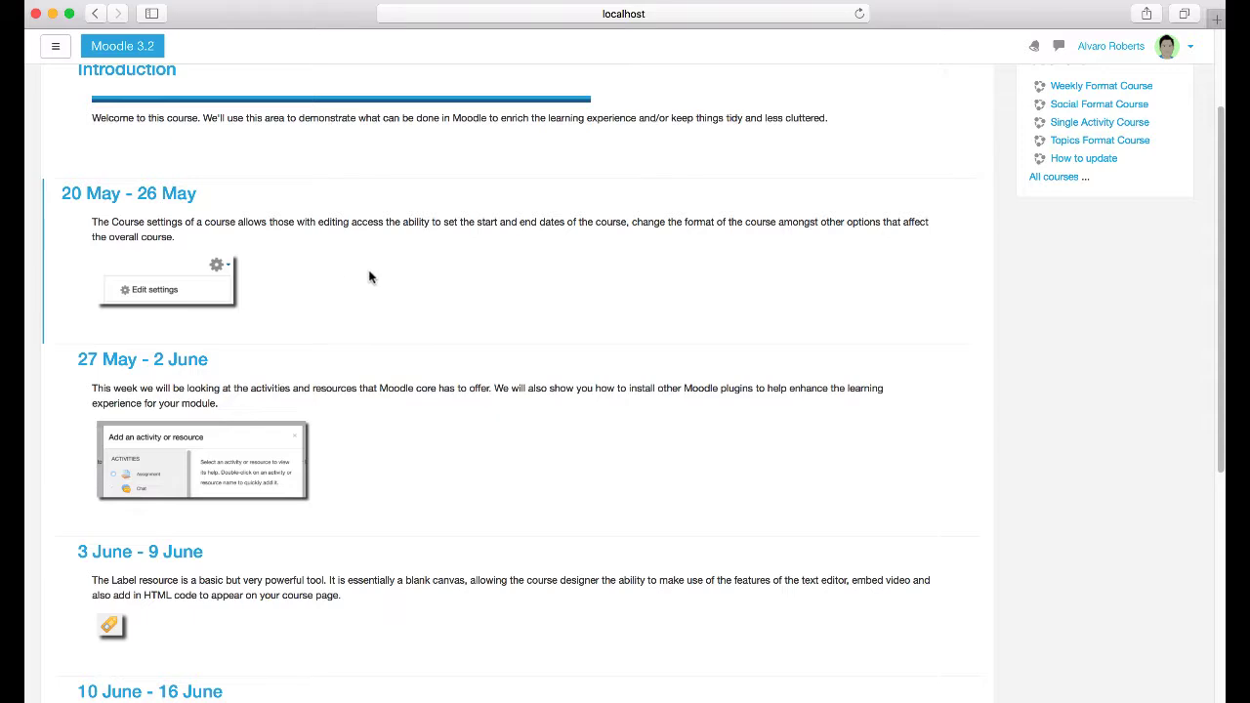
pyautogui.scroll(3, 368, 276)
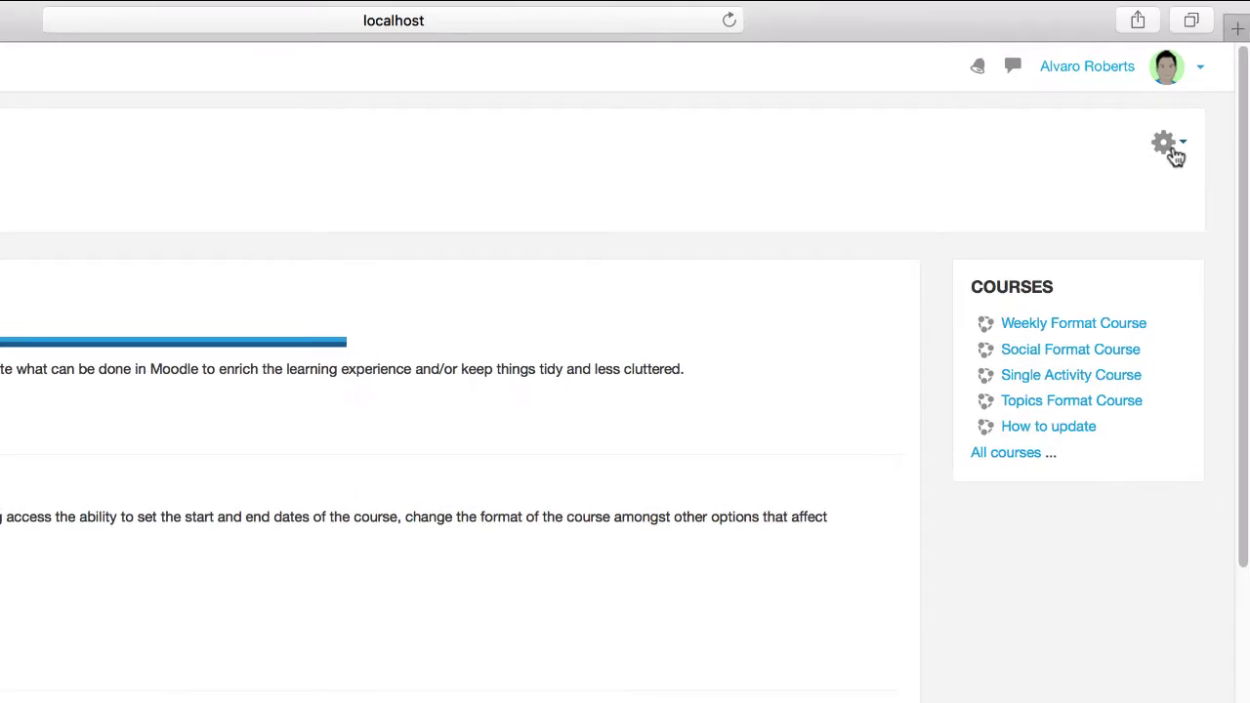
pyautogui.click(1174, 156)
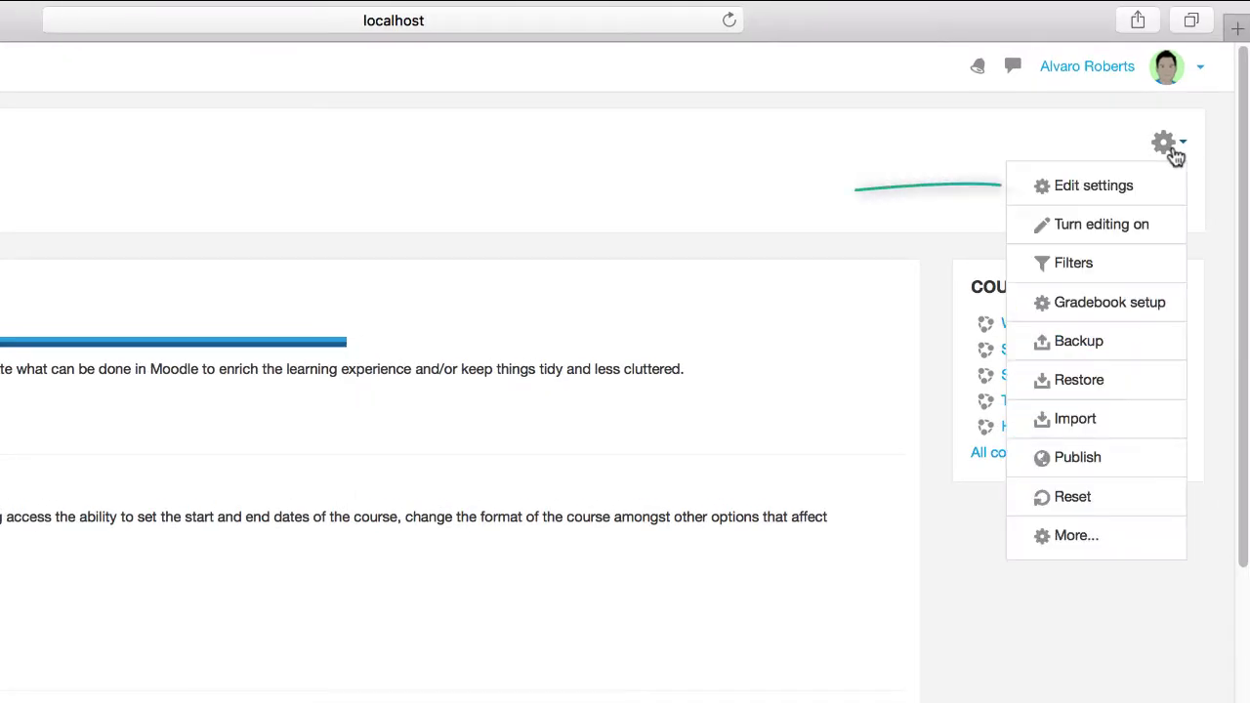
pyautogui.click(1109, 198)
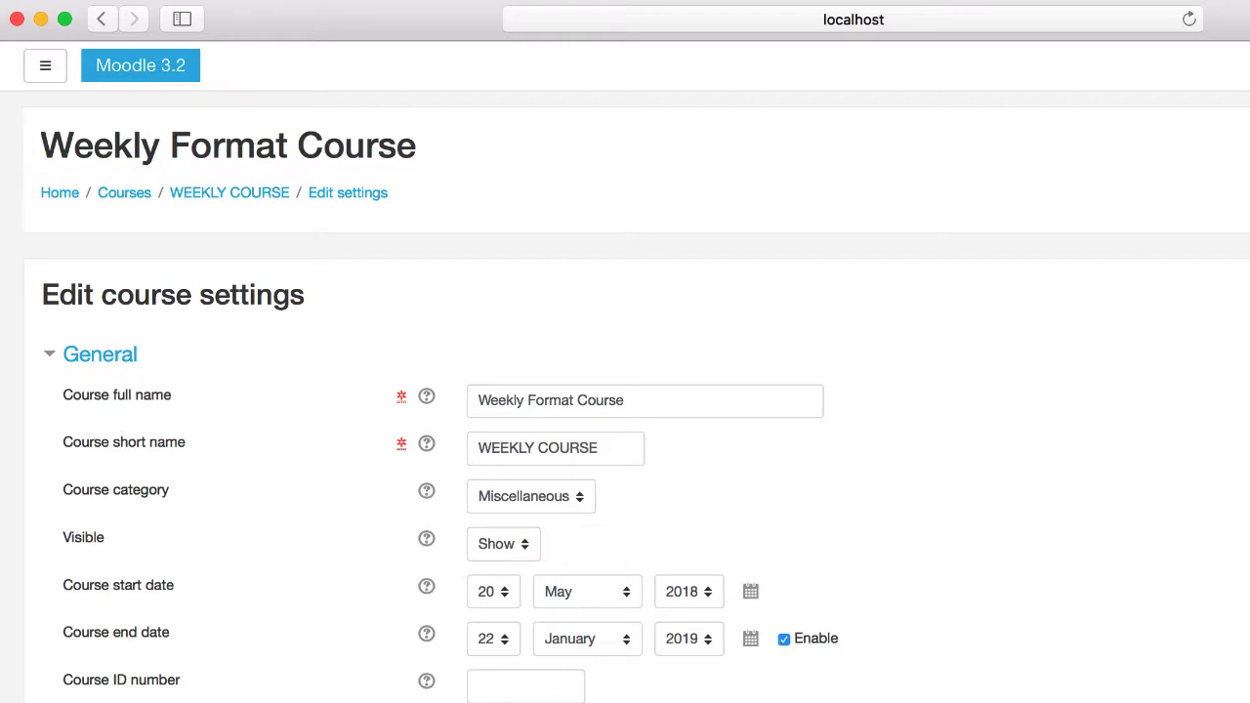
pyautogui.scroll(-5, 625, 390)
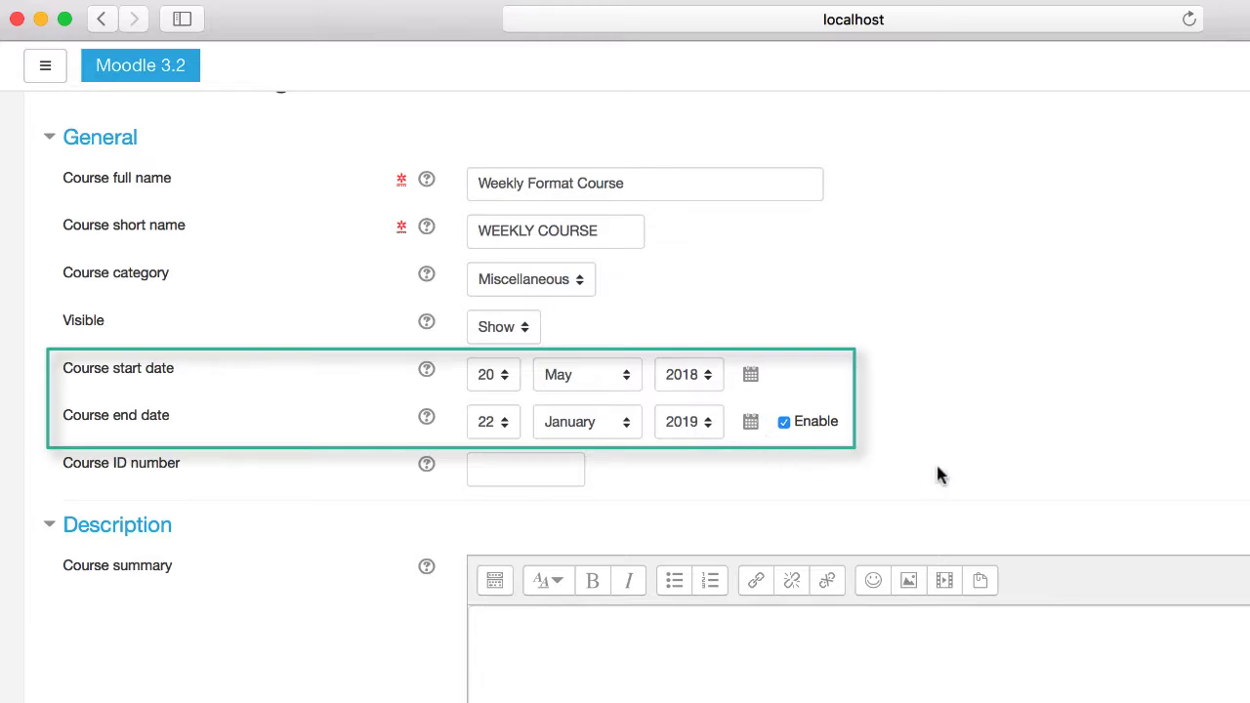
pyautogui.scroll(-10, 625, 390)
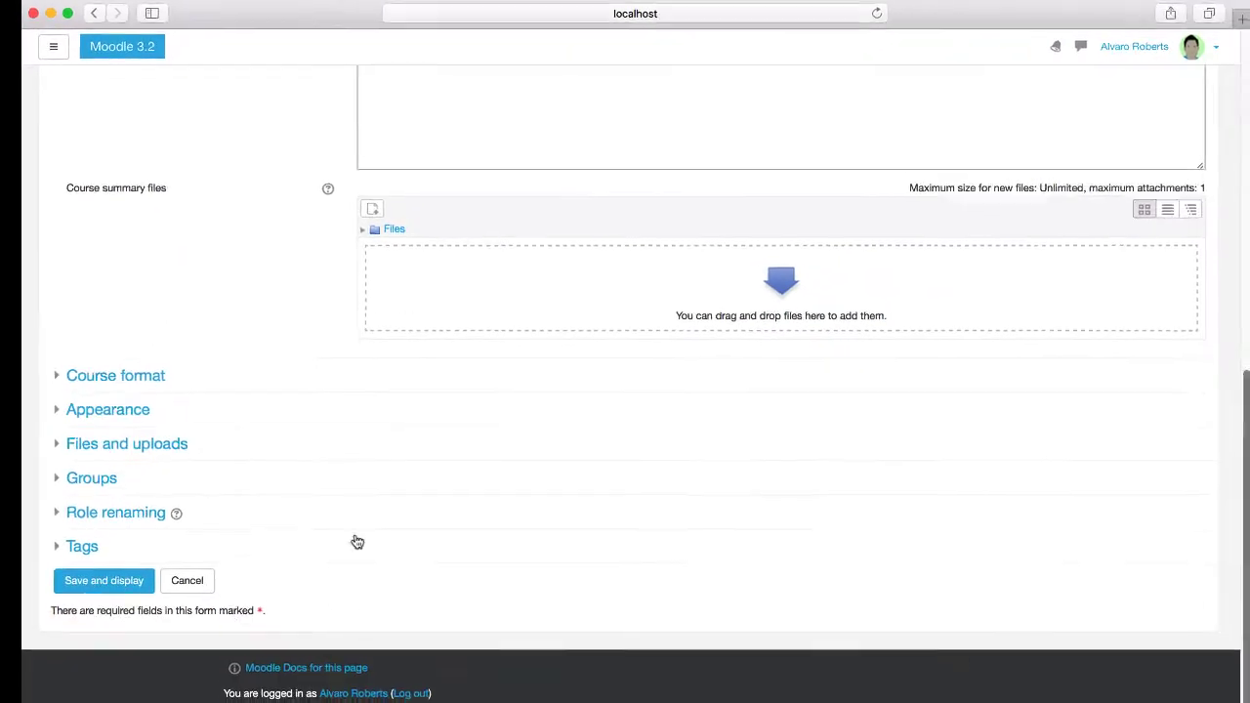
pyautogui.click(104, 571)
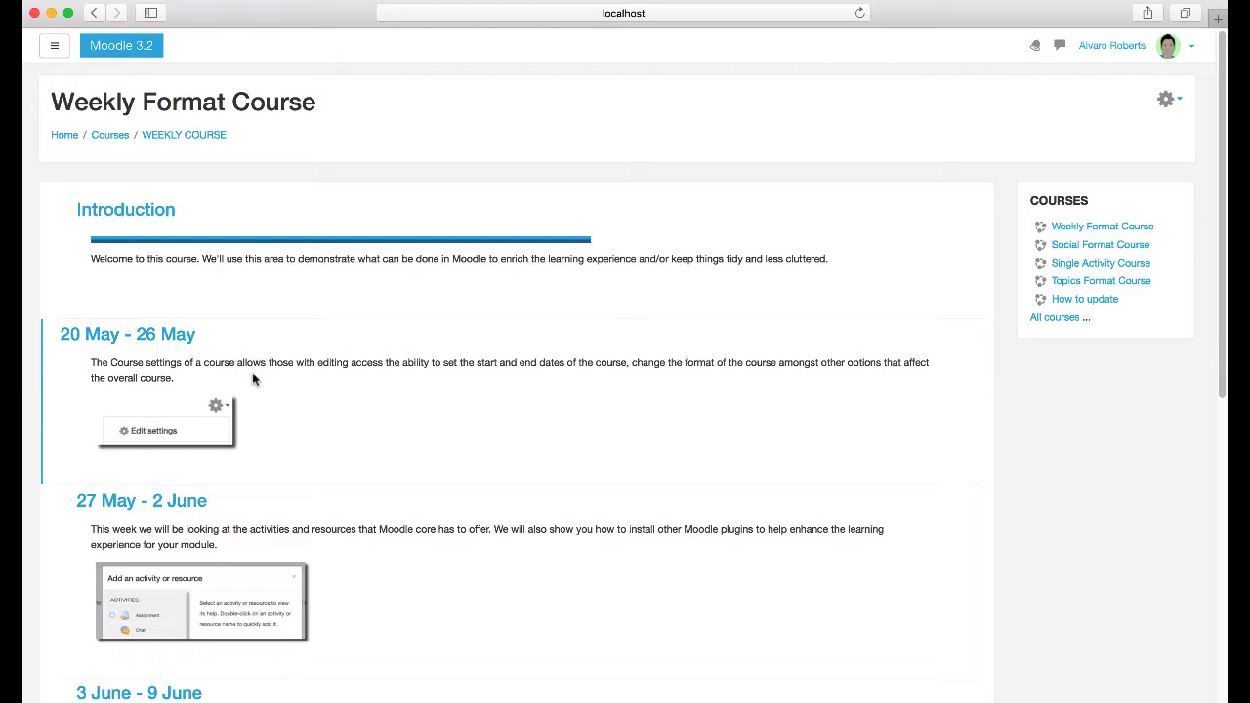
# Step: Look through the dated weekly sections of the Weekly Format Course page, starting from 20 May - 26 May
pyautogui.scroll(-3, 313, 413)
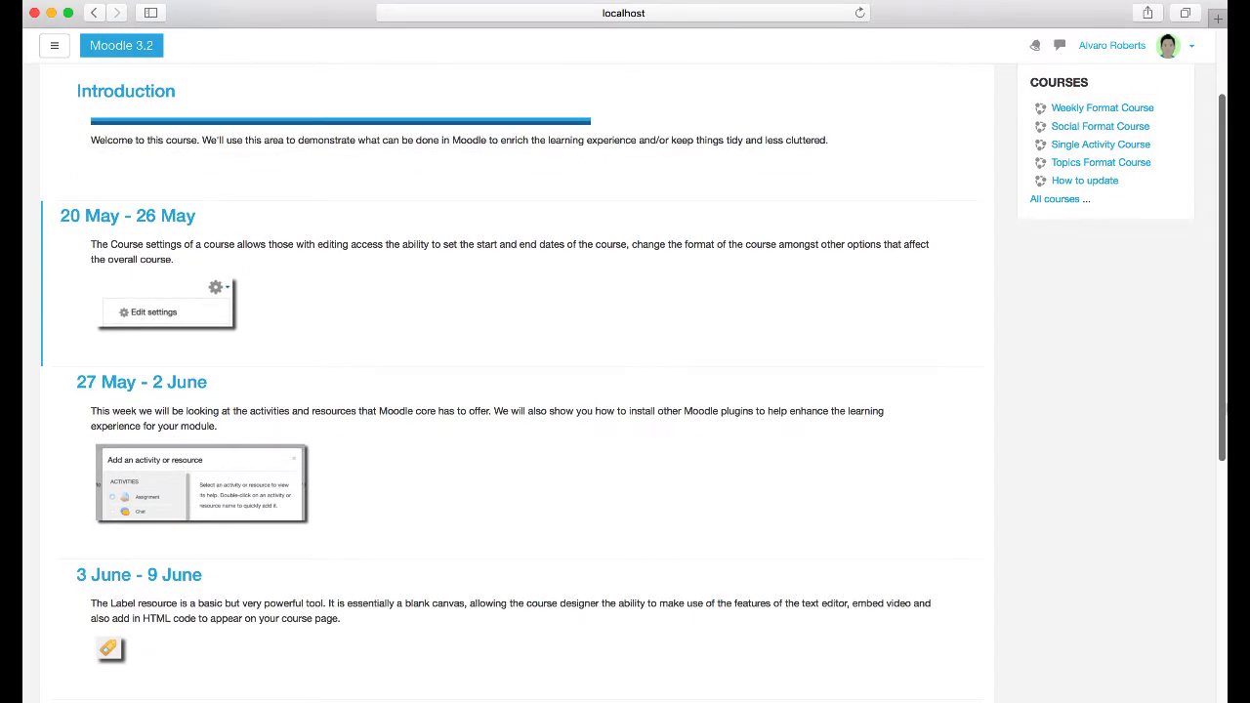
pyautogui.scroll(-2, 517, 391)
pyautogui.scroll(1, 518, 391)
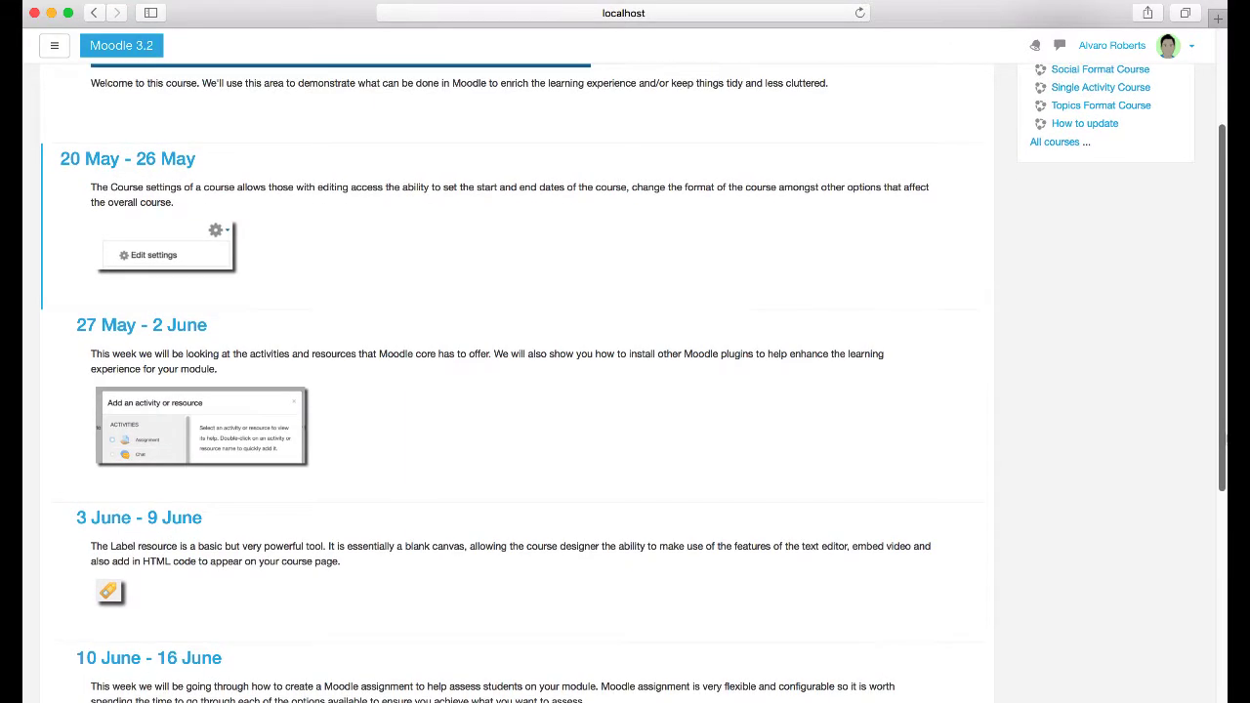
pyautogui.scroll(-5, 518, 390)
pyautogui.scroll(-5, 517, 391)
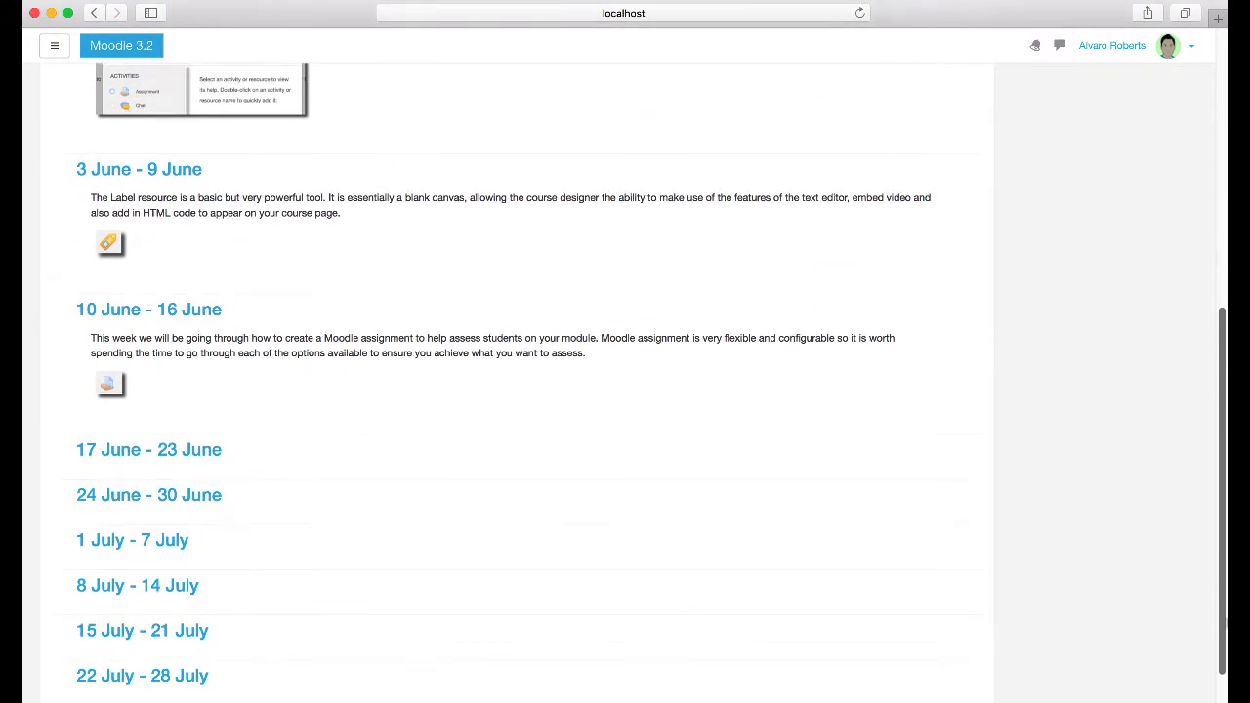
pyautogui.scroll(10, 517, 391)
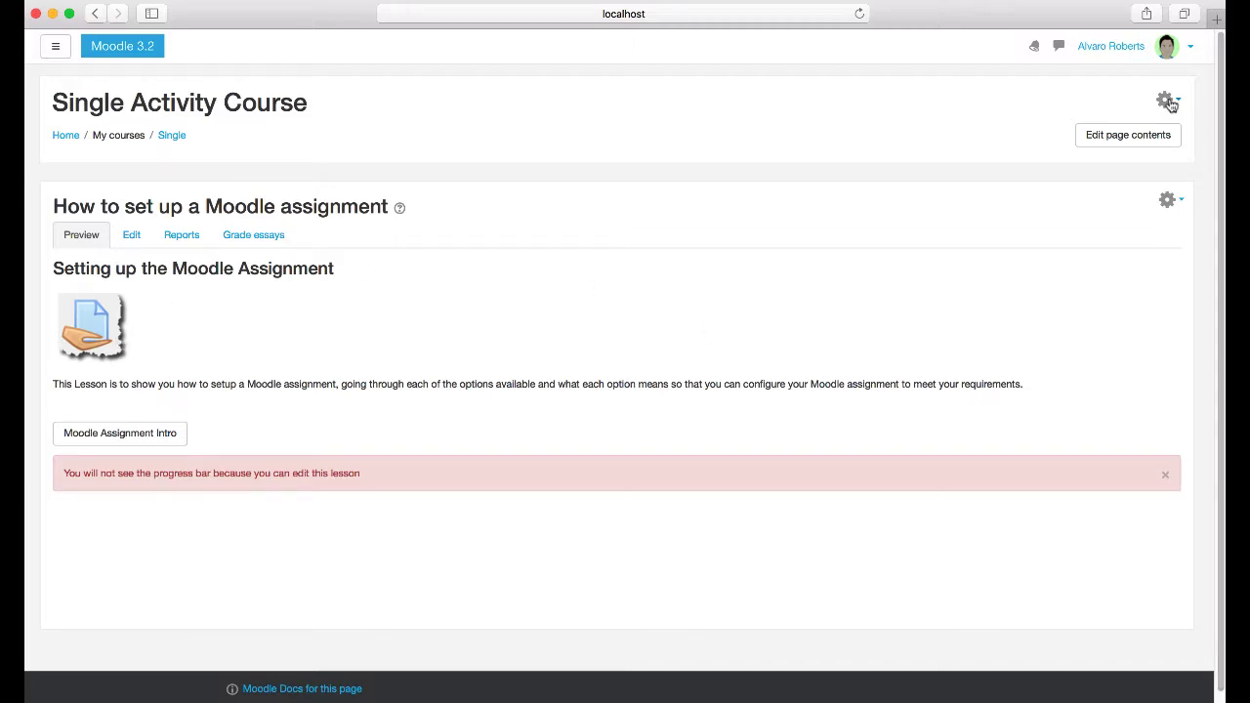
# Step: Open the Single Activity Course settings and examine the available course formats and types of activity
pyautogui.click(1166, 101)
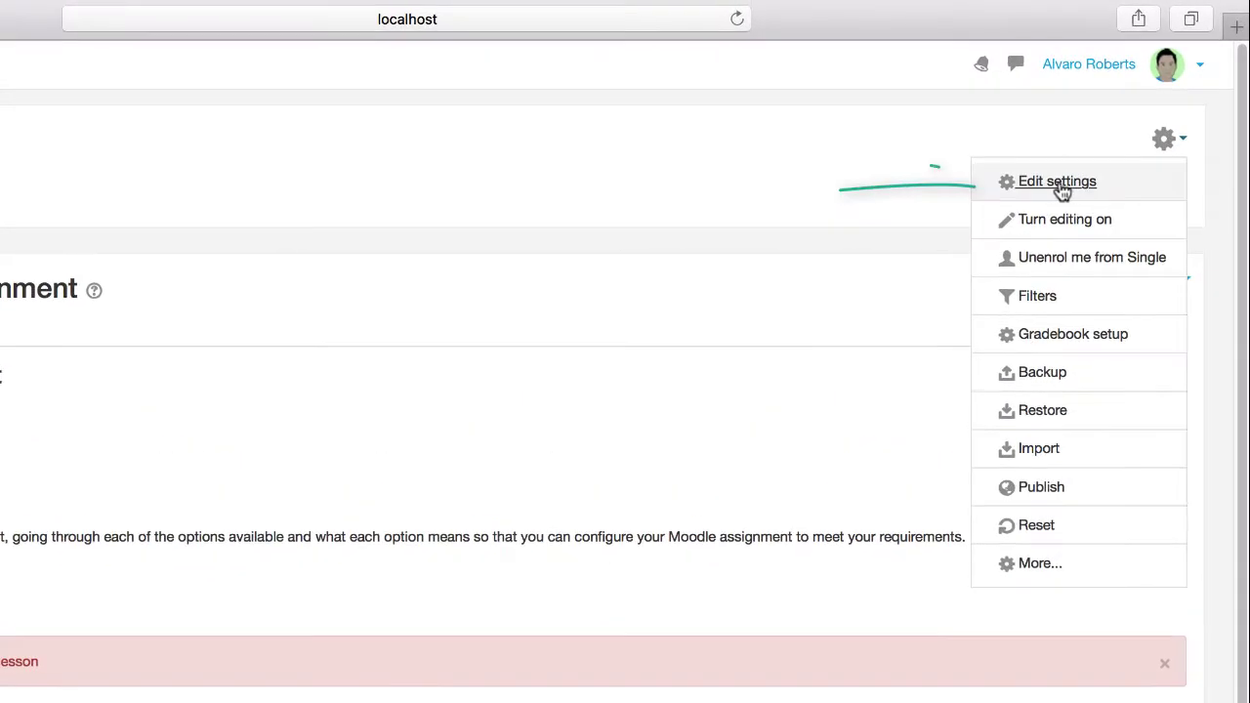
pyautogui.click(1035, 183)
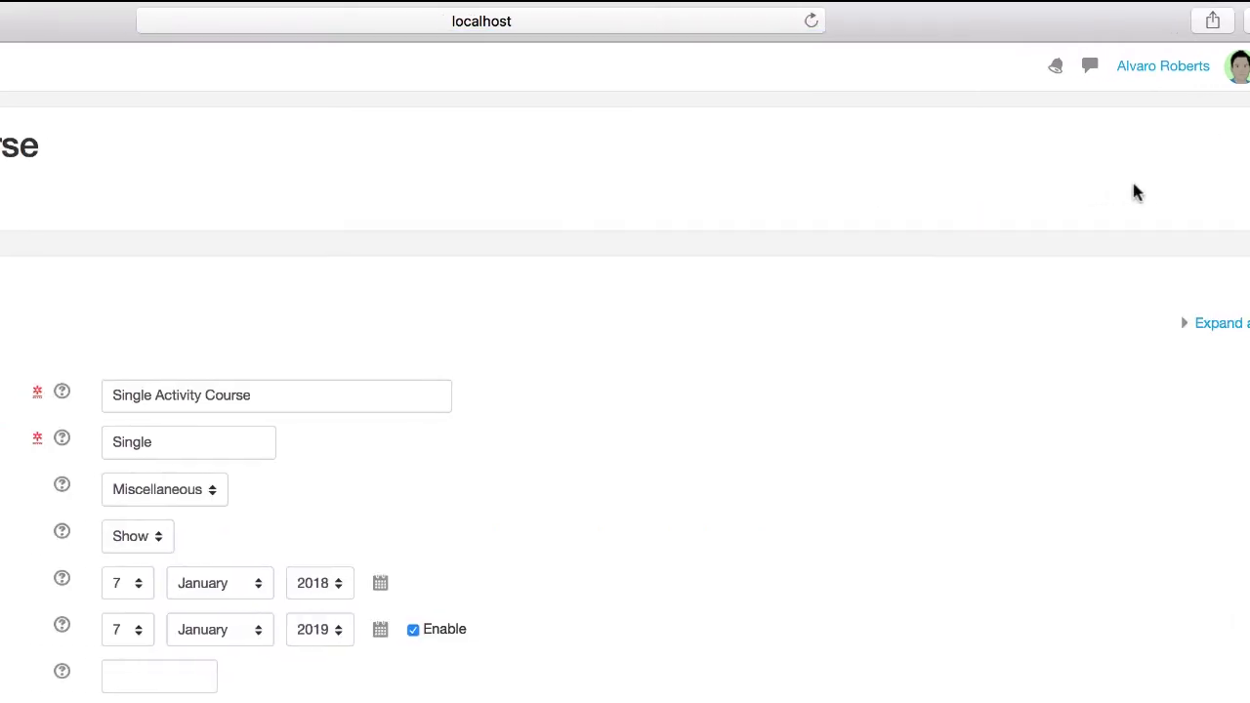
pyautogui.scroll(-5, 1049, 191)
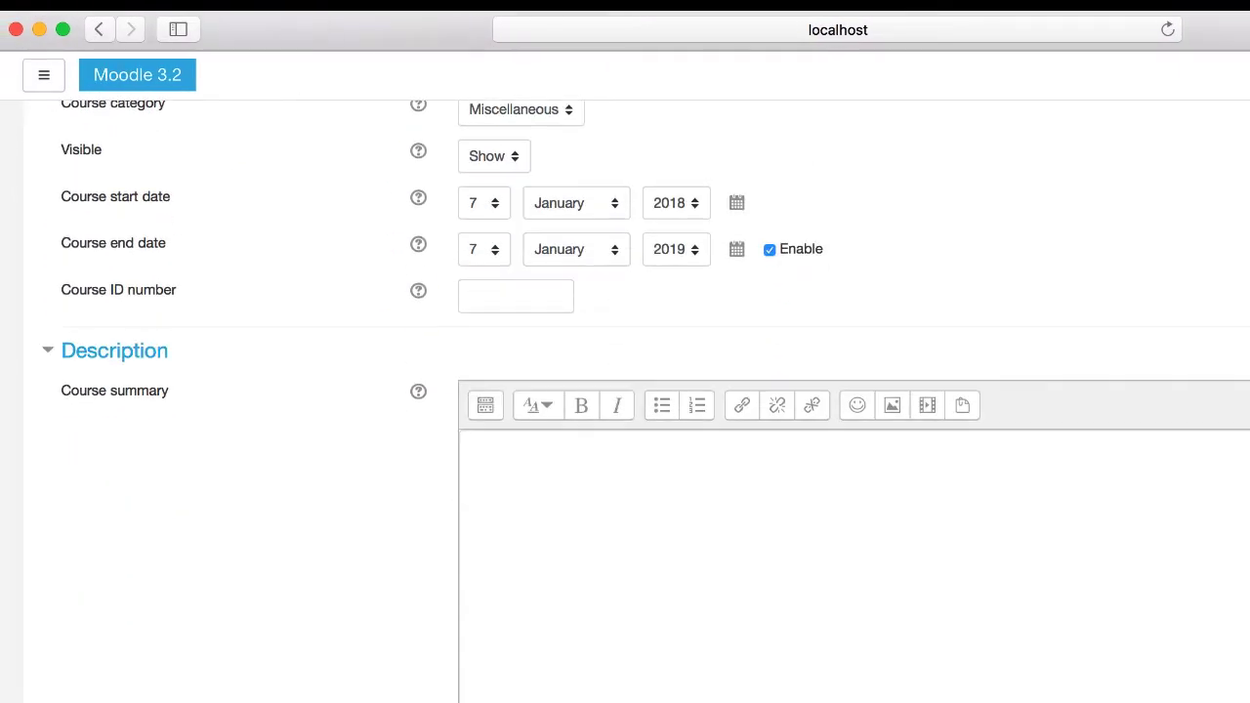
pyautogui.scroll(-5, 635, 410)
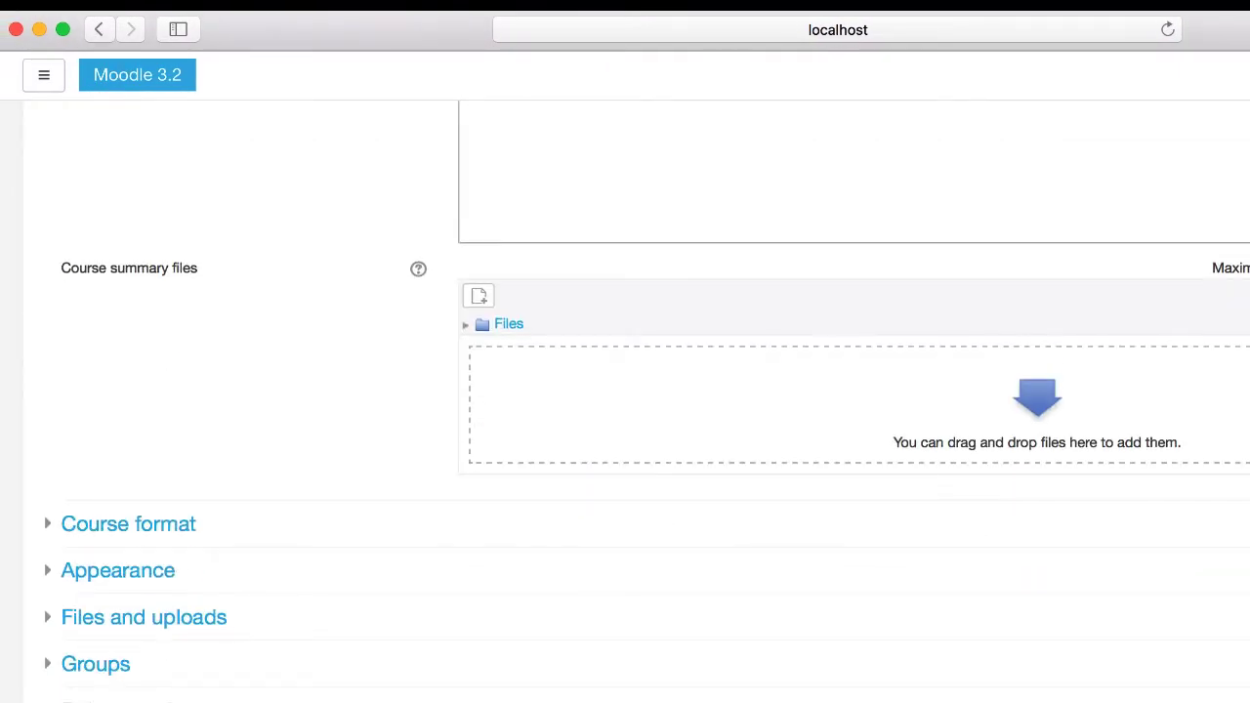
pyautogui.click(113, 536)
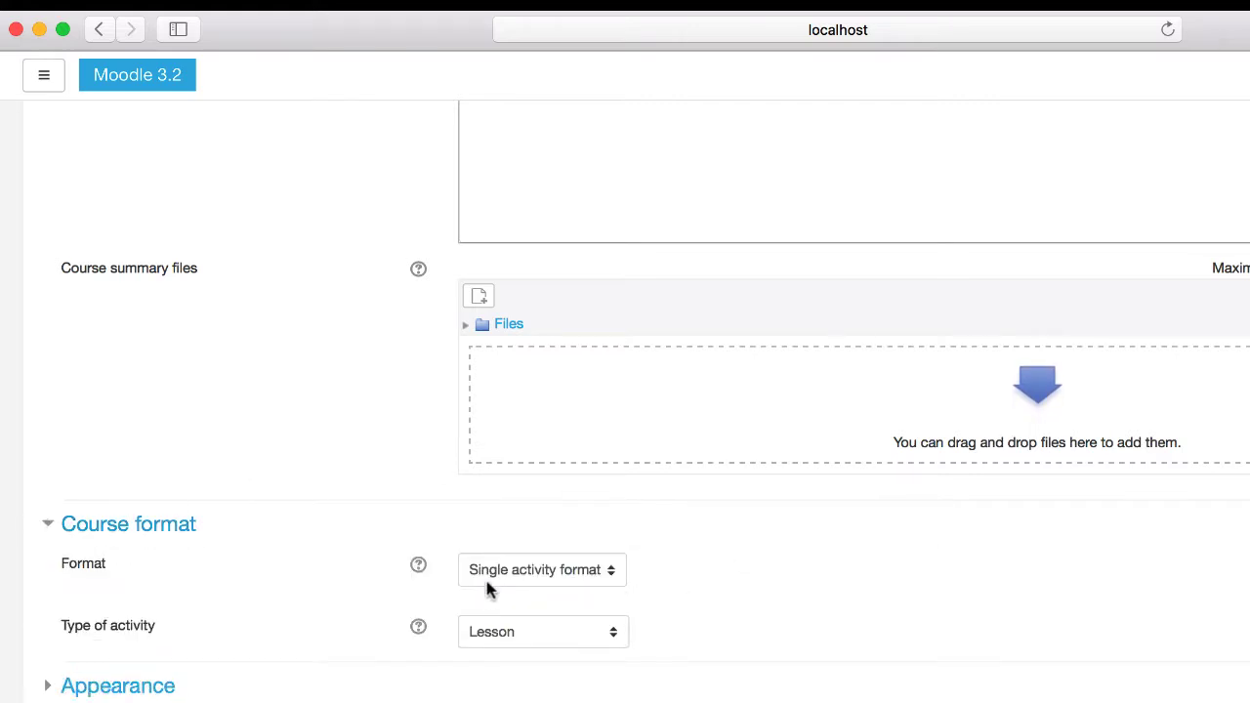
pyautogui.click(574, 582)
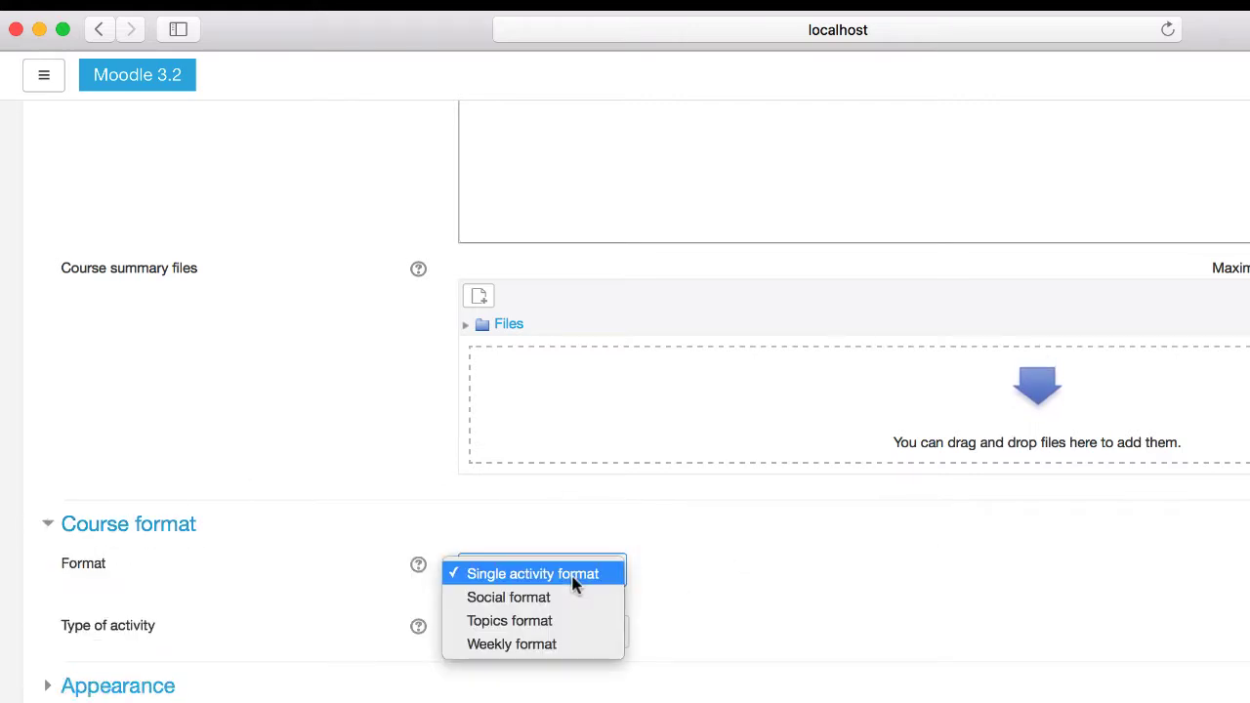
pyautogui.click(821, 571)
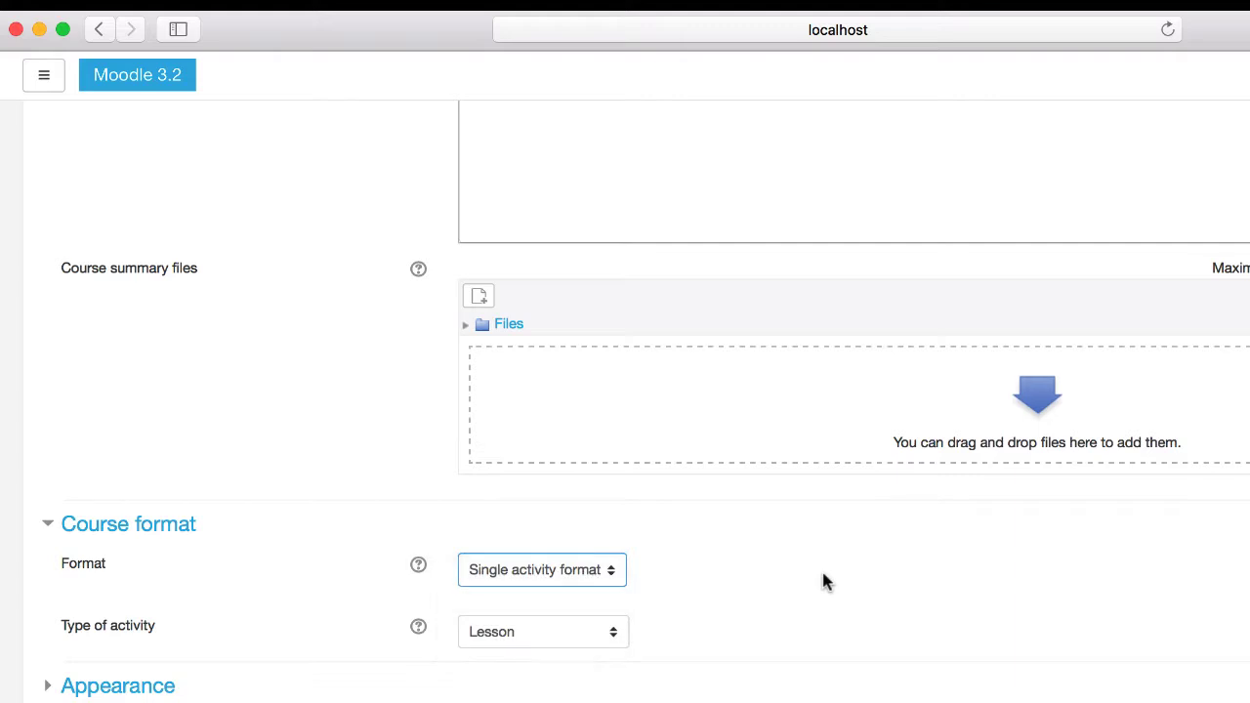
pyautogui.click(572, 633)
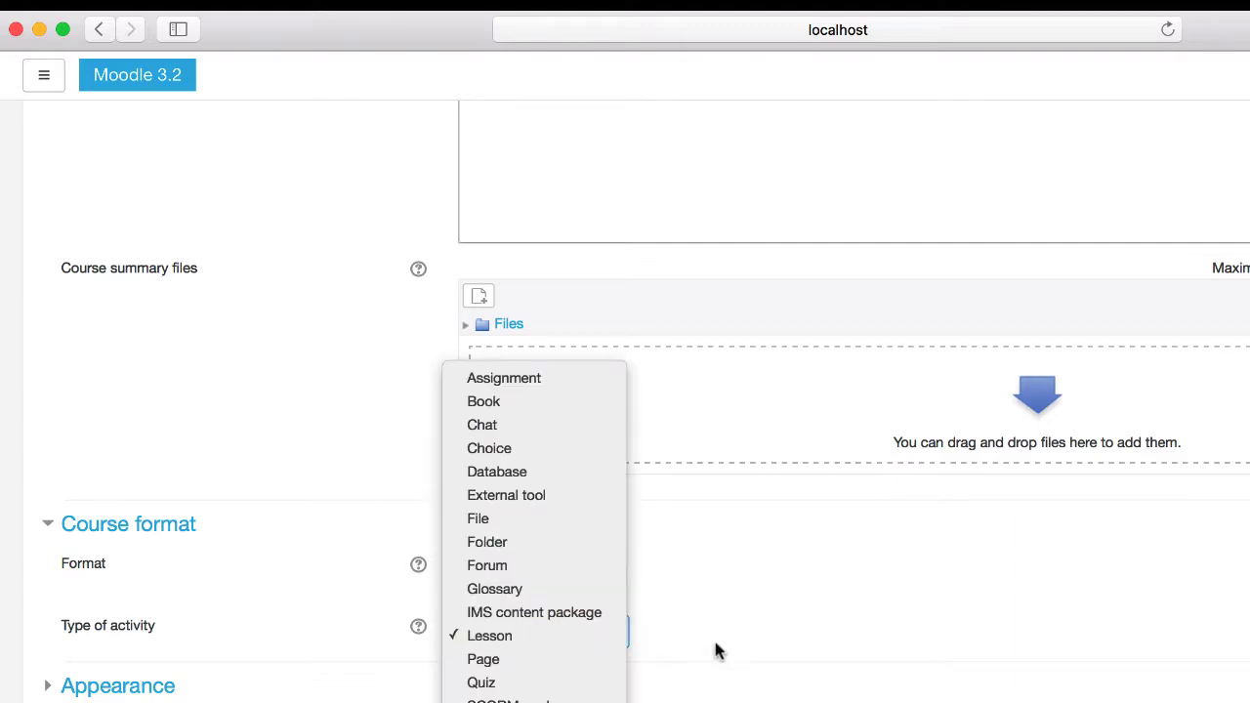